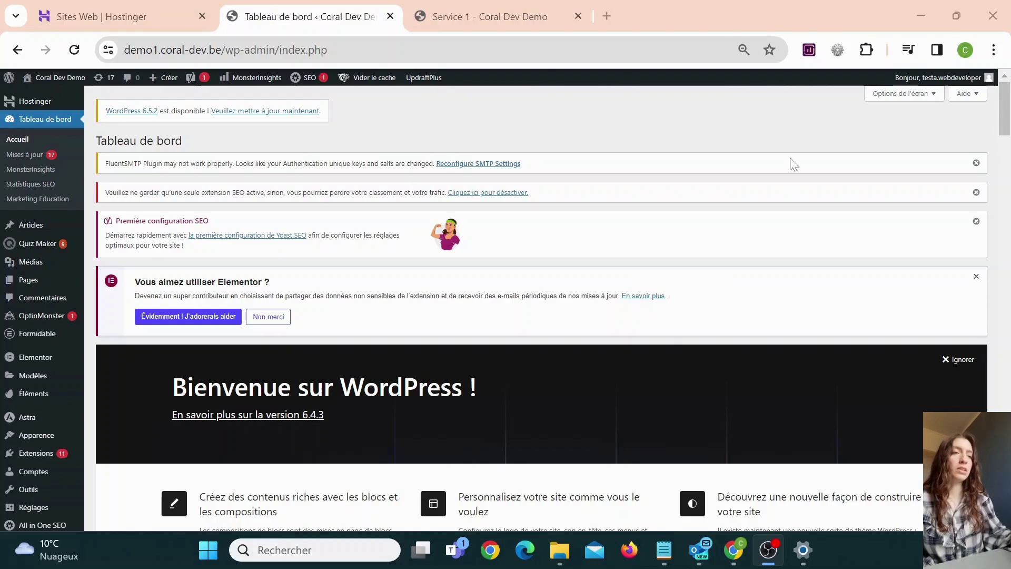
Open the Service 1 page on the live site and examine its layout from the header down to the footer.
{"action": "left_click", "coordinate": [518, 16]}
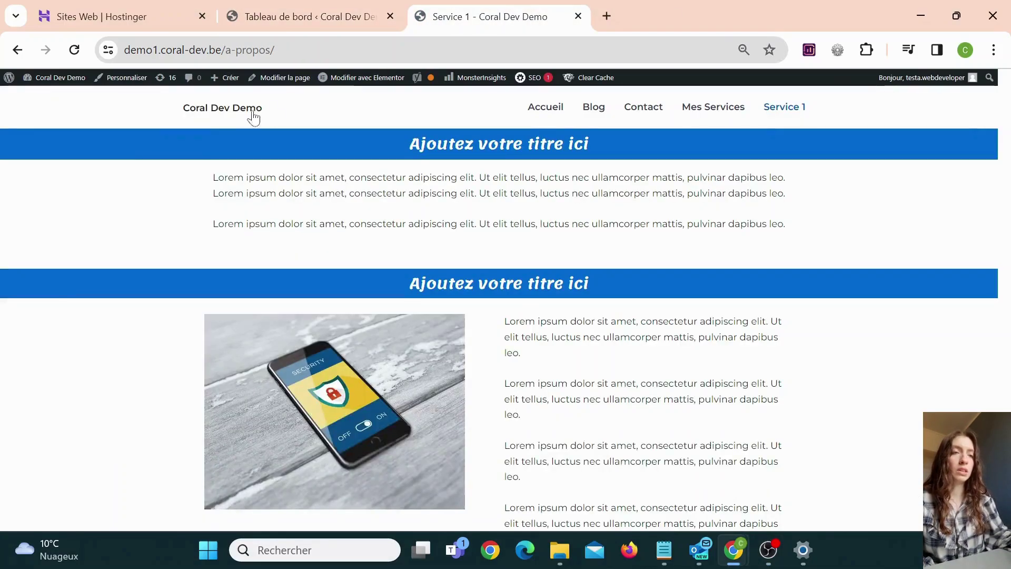
{"action": "left_click", "coordinate": [225, 111]}
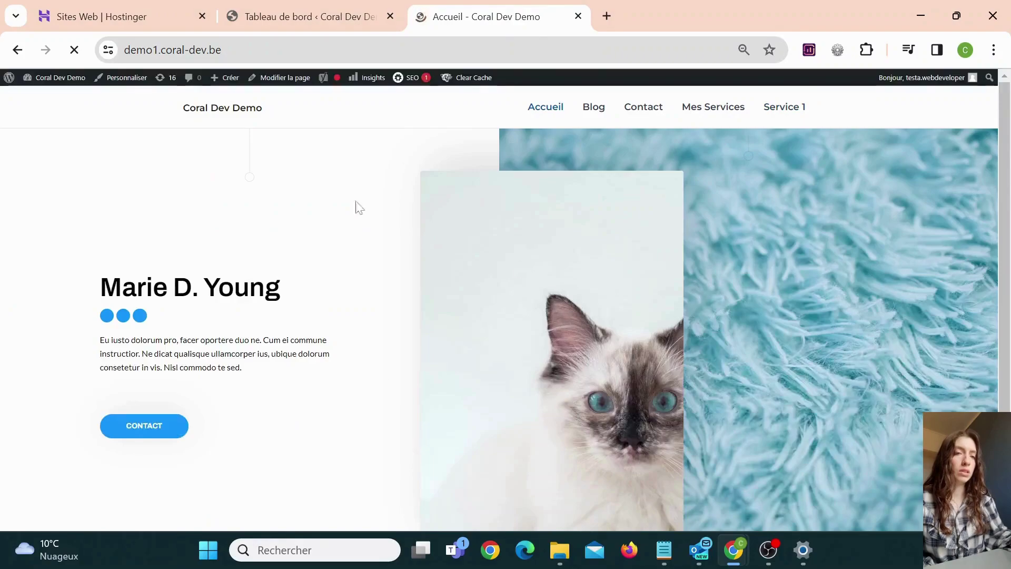
{"action": "left_click", "coordinate": [783, 109]}
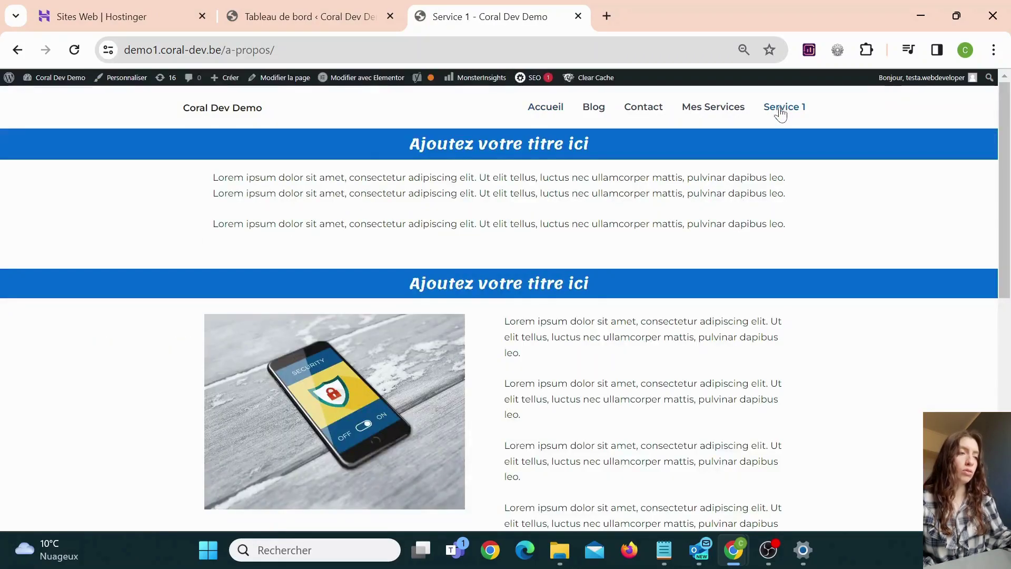
{"action": "scroll", "coordinate": [632, 278], "scroll_direction": "down", "scroll_amount": 5}
{"action": "scroll", "coordinate": [632, 277], "scroll_direction": "up", "scroll_amount": 5}
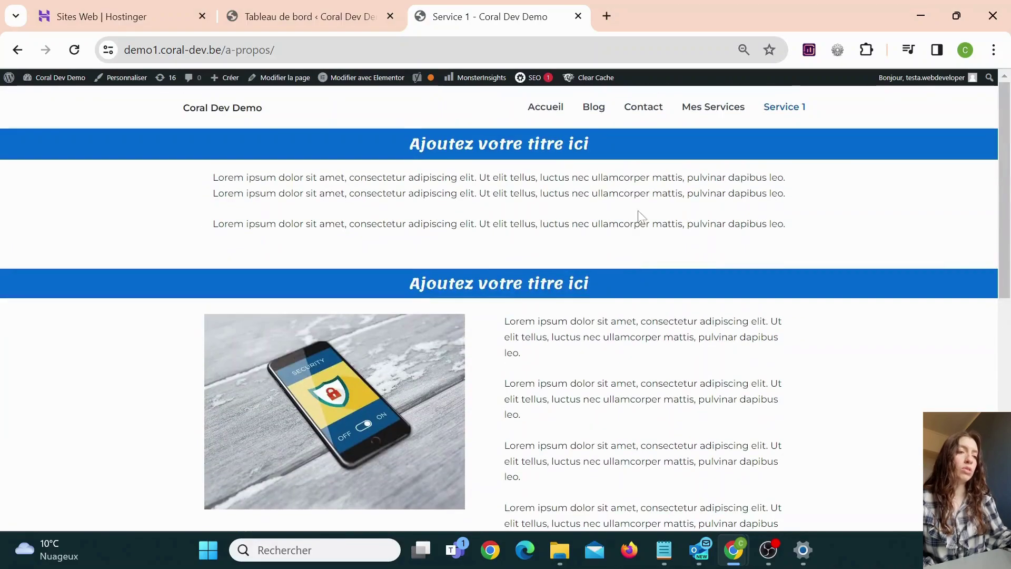
{"action": "scroll", "coordinate": [297, 165], "scroll_direction": "down", "scroll_amount": 8}
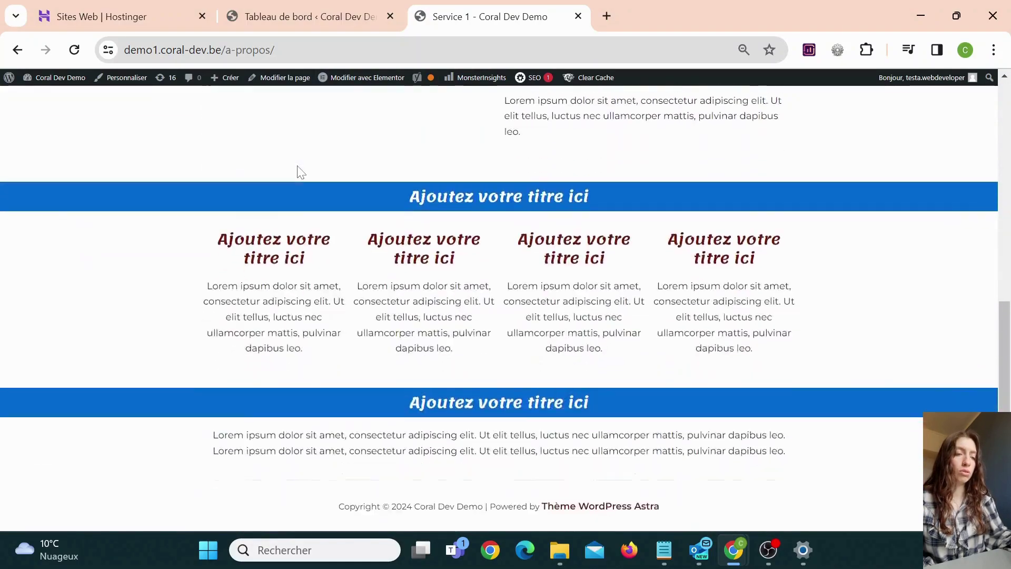
{"action": "scroll", "coordinate": [299, 173], "scroll_direction": "up", "scroll_amount": 2}
{"action": "scroll", "coordinate": [299, 173], "scroll_direction": "down", "scroll_amount": 2}
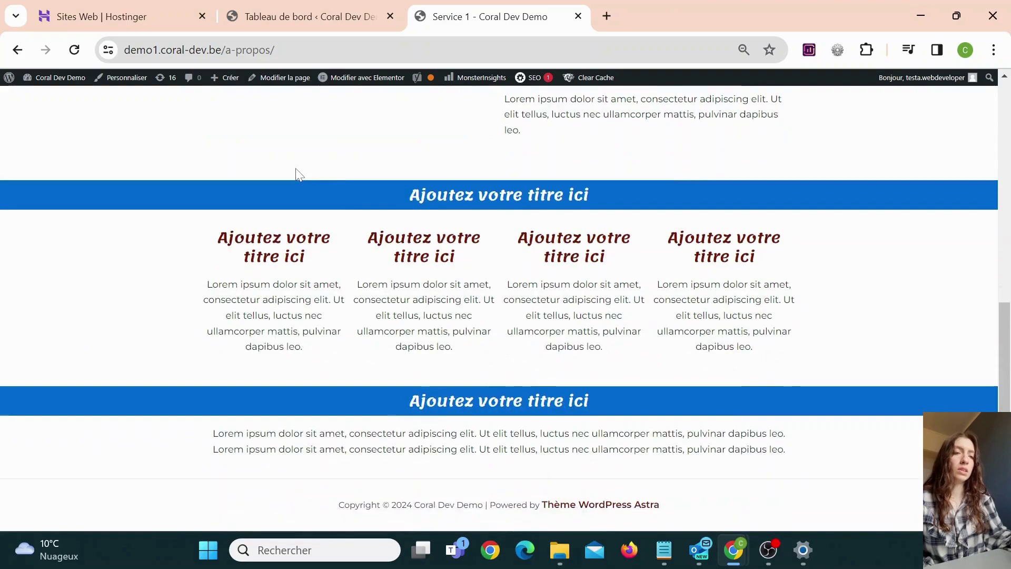
{"action": "scroll", "coordinate": [499, 310], "scroll_direction": "up", "scroll_amount": 9}
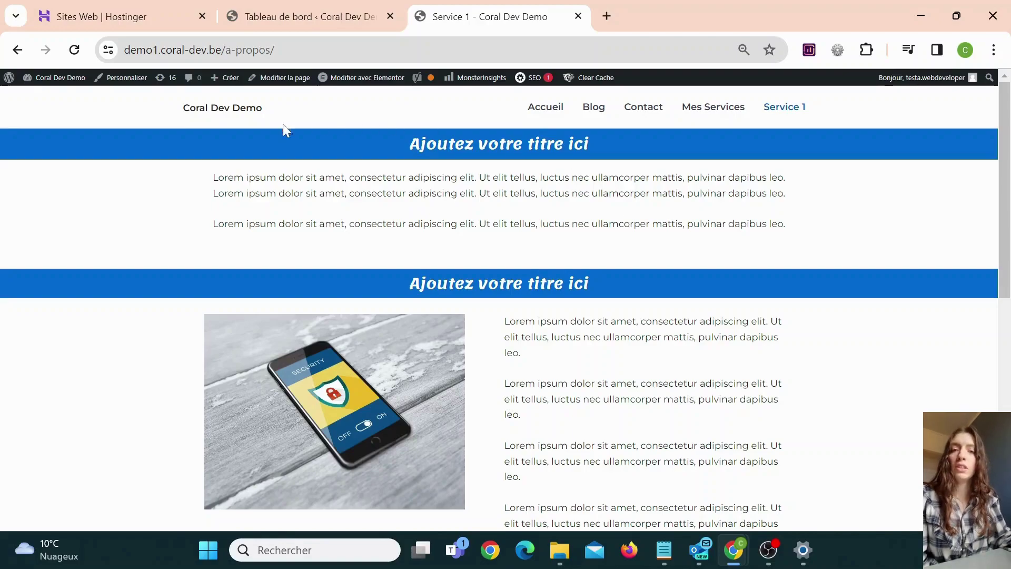
{"action": "scroll", "coordinate": [614, 353], "scroll_direction": "down", "scroll_amount": 5}
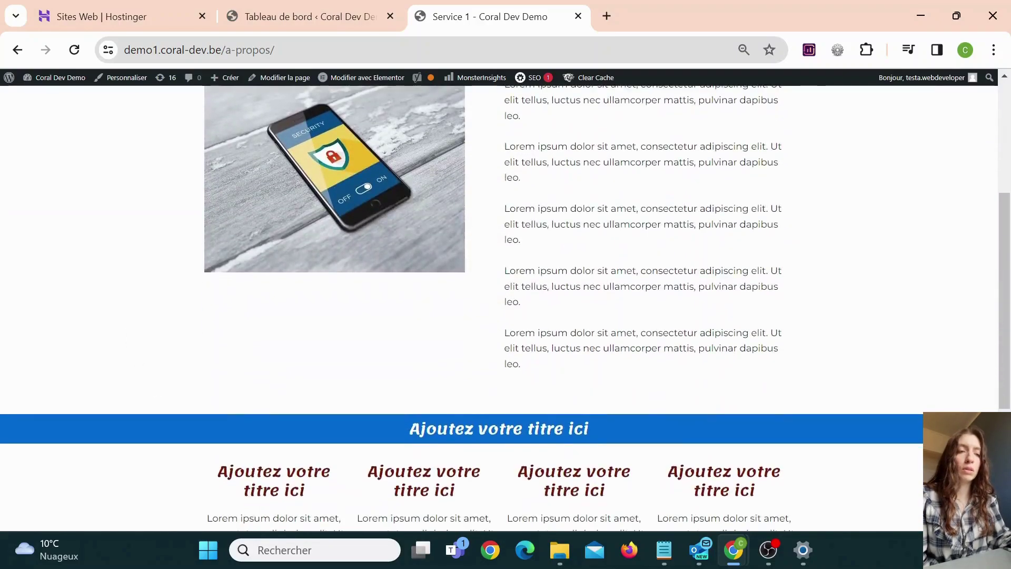
{"action": "scroll", "coordinate": [613, 351], "scroll_direction": "up", "scroll_amount": 5}
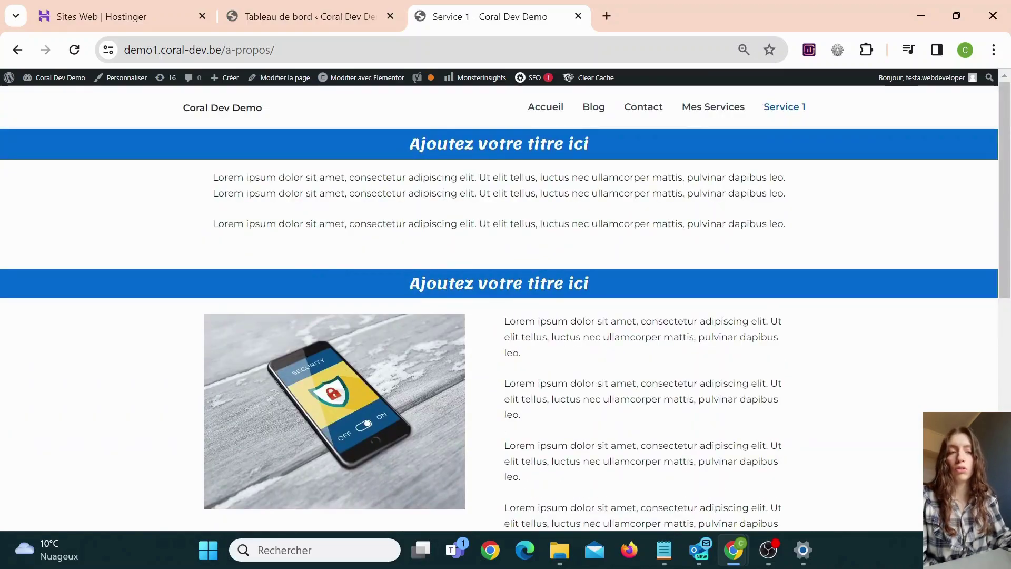
{"action": "scroll", "coordinate": [324, 349], "scroll_direction": "down", "scroll_amount": 9}
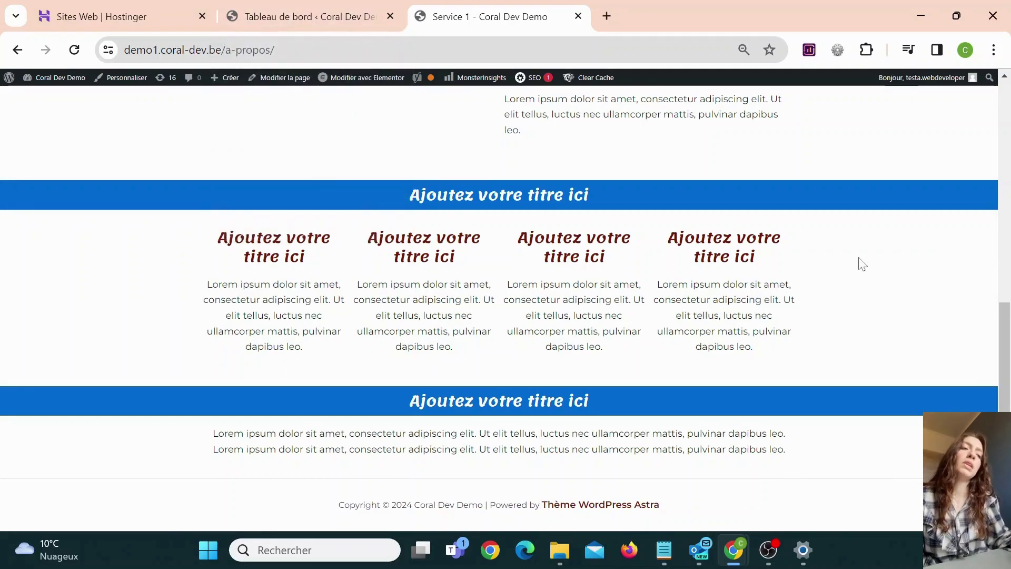
Search the WordPress plugin directory for "duplicate page" and look over the Duplicate Page plugin's entry.
{"action": "left_click", "coordinate": [293, 19]}
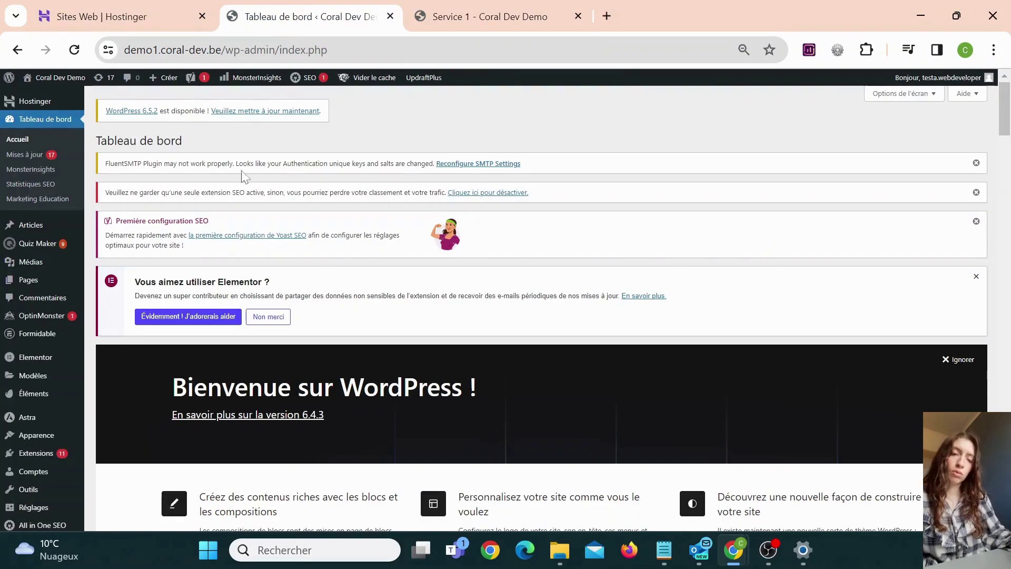
{"action": "mouse_move", "coordinate": [36, 453]}
{"action": "left_click", "coordinate": [117, 474]}
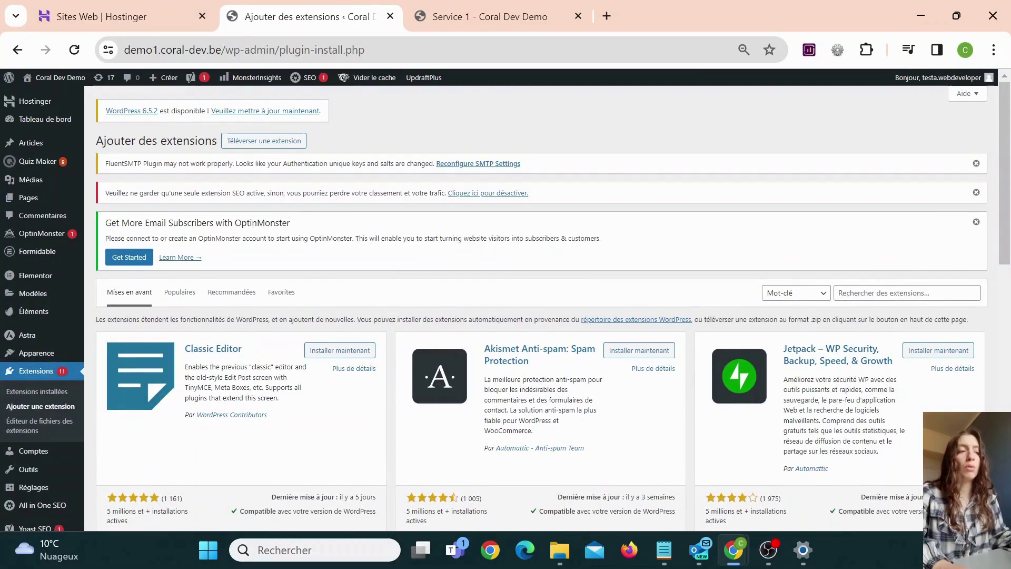
{"action": "left_click", "coordinate": [895, 293]}
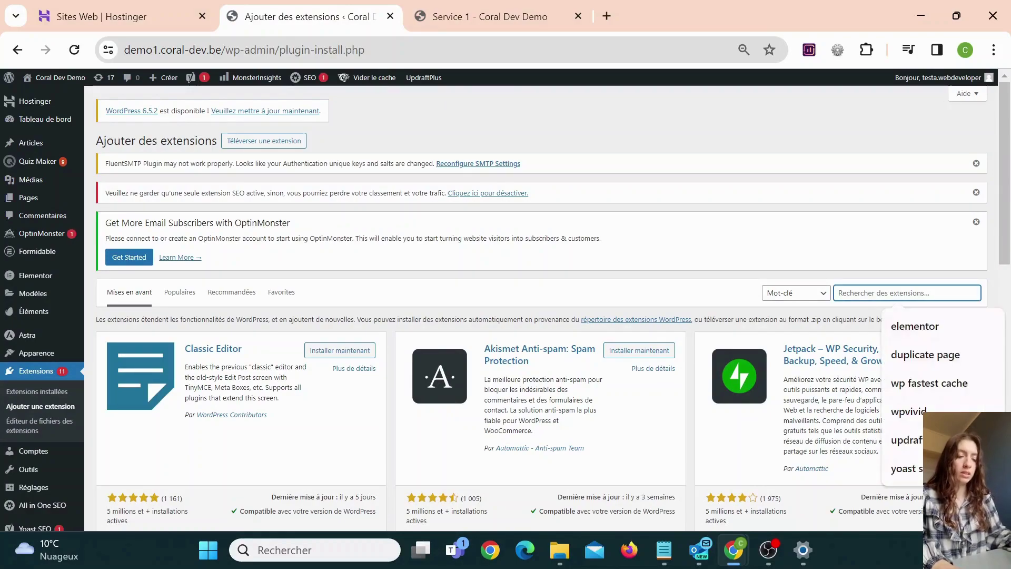
{"action": "type", "text": "dupliczte page"}
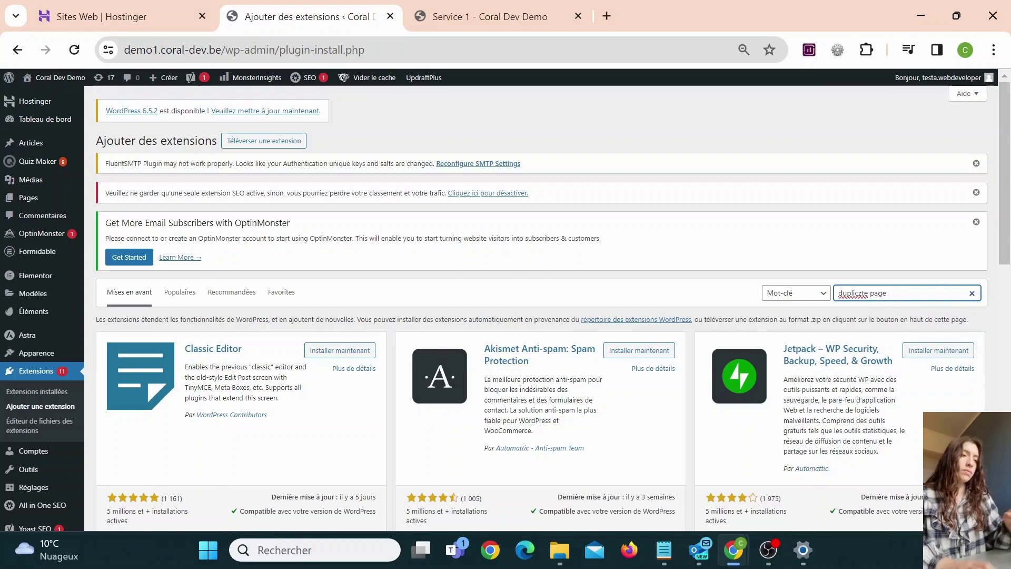
{"action": "left_click", "coordinate": [861, 292]}
{"action": "key", "text": "BackSpace"}
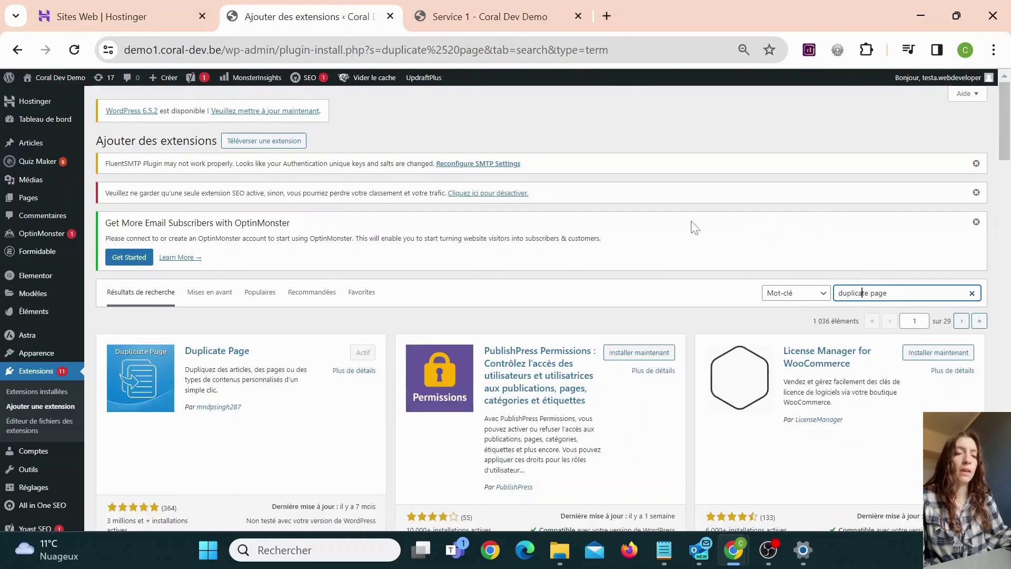
{"action": "scroll", "coordinate": [318, 308], "scroll_direction": "down", "scroll_amount": 1}
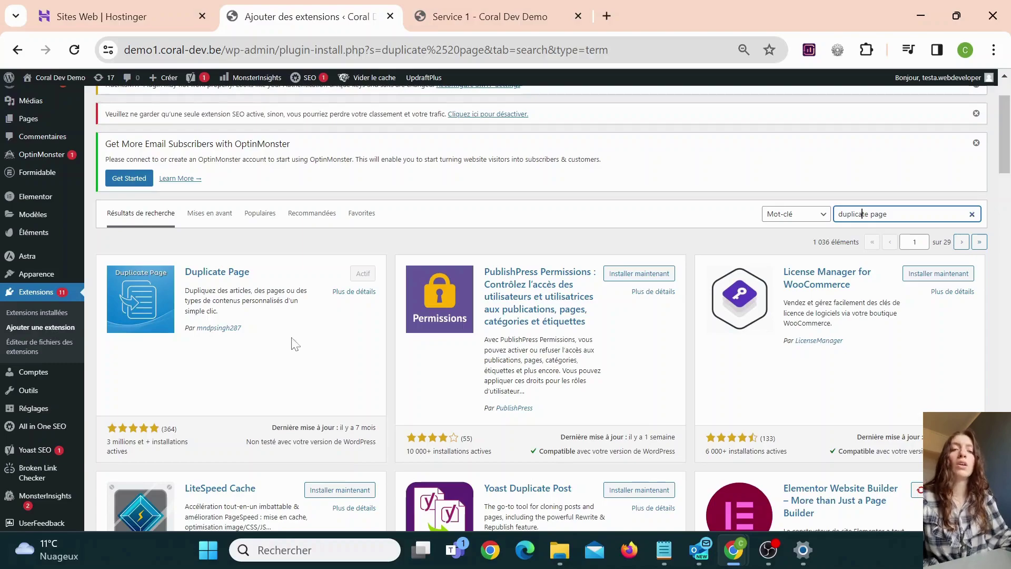
Duplicate the Service 1 page from the list of all pages in the site's administration.
{"action": "mouse_move", "coordinate": [53, 120]}
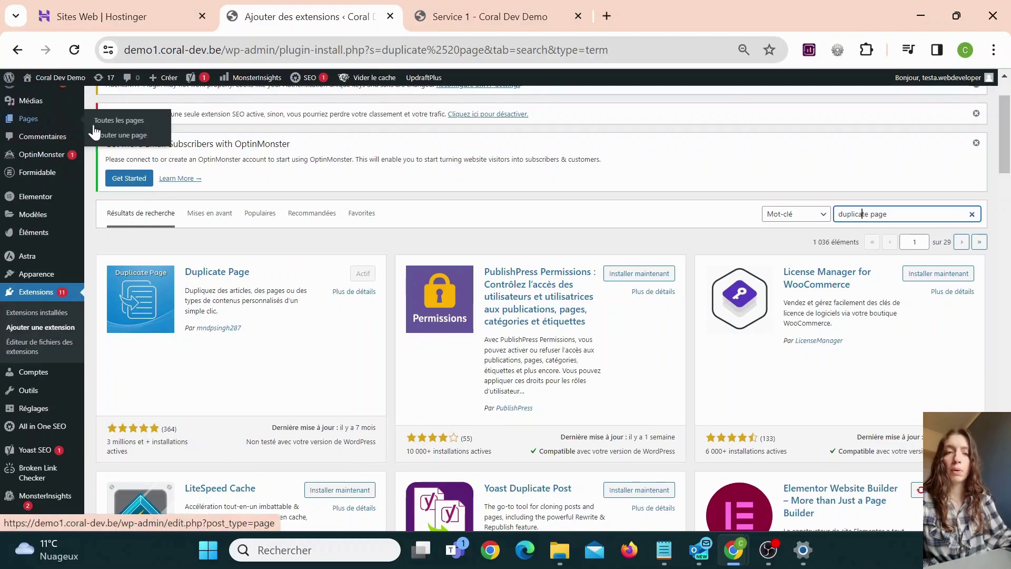
{"action": "left_click", "coordinate": [116, 122]}
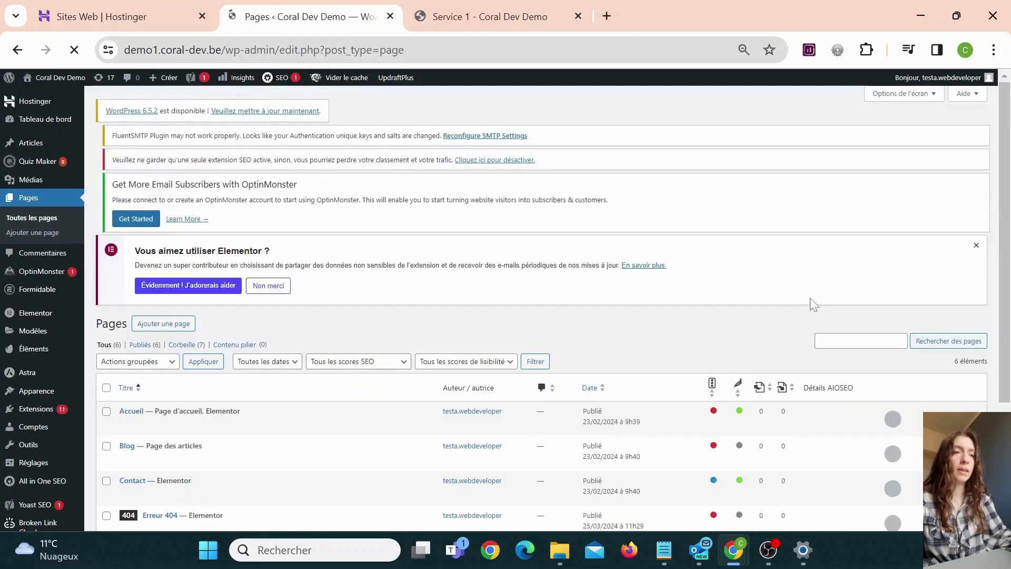
{"action": "scroll", "coordinate": [416, 444], "scroll_direction": "down", "scroll_amount": 4}
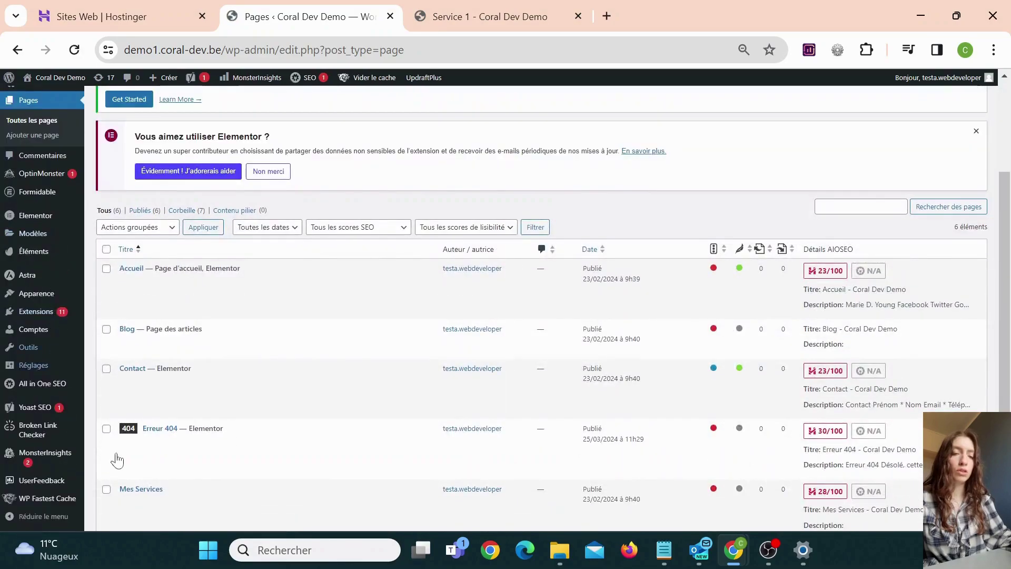
{"action": "scroll", "coordinate": [416, 443], "scroll_direction": "down", "scroll_amount": 2}
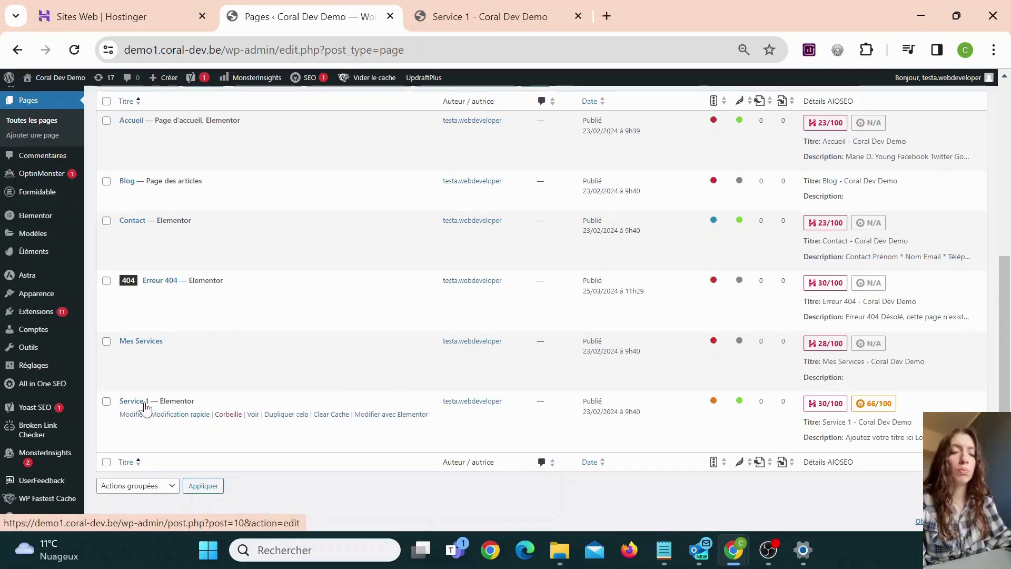
{"action": "left_click", "coordinate": [285, 417]}
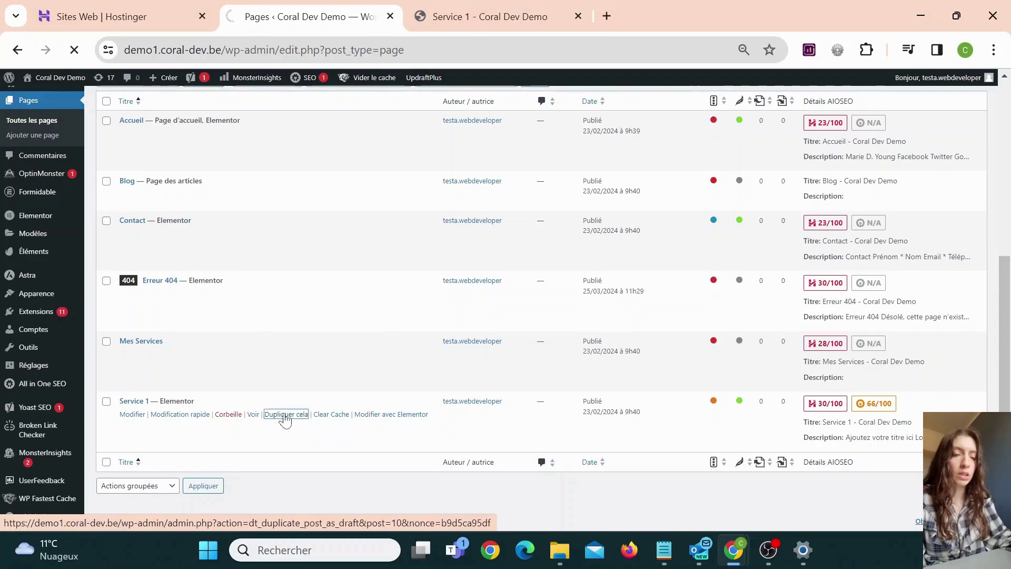
Retitle the draft copy of Service 1 as "Service 2", publish it, and return to the pages list.
{"action": "scroll", "coordinate": [329, 316], "scroll_direction": "down", "scroll_amount": 3}
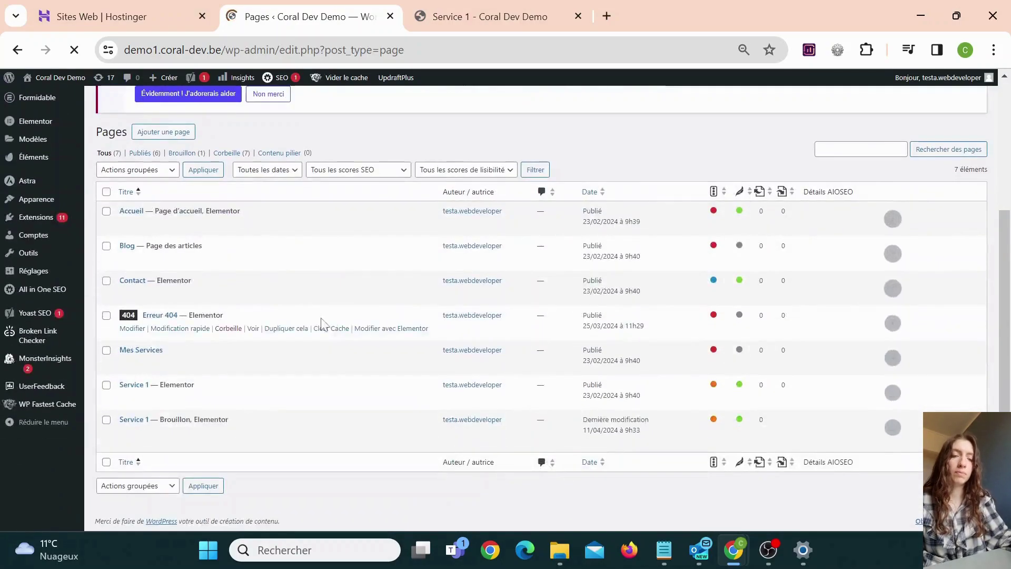
{"action": "scroll", "coordinate": [132, 358], "scroll_direction": "down", "scroll_amount": 2}
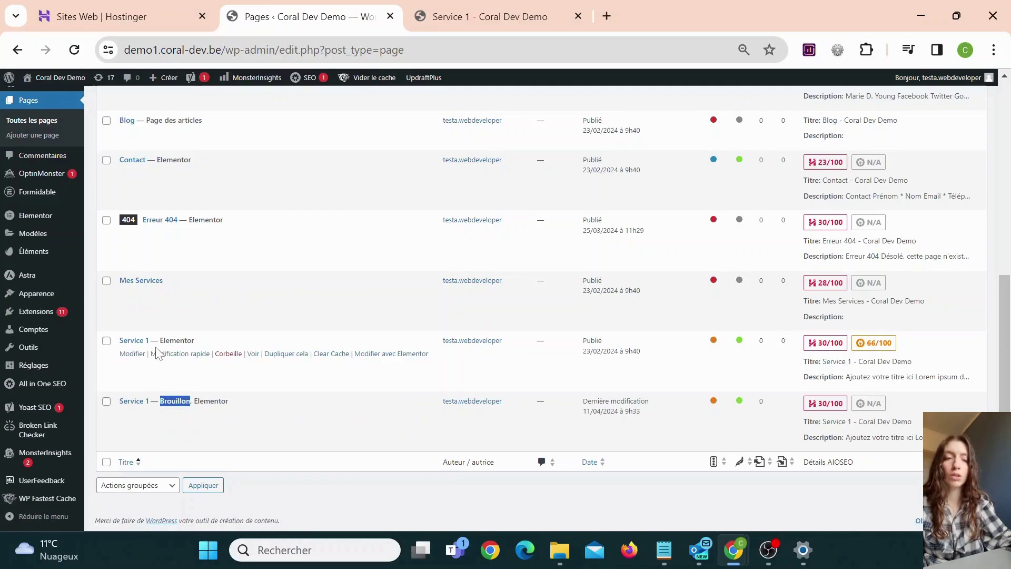
{"action": "left_click", "coordinate": [202, 438]}
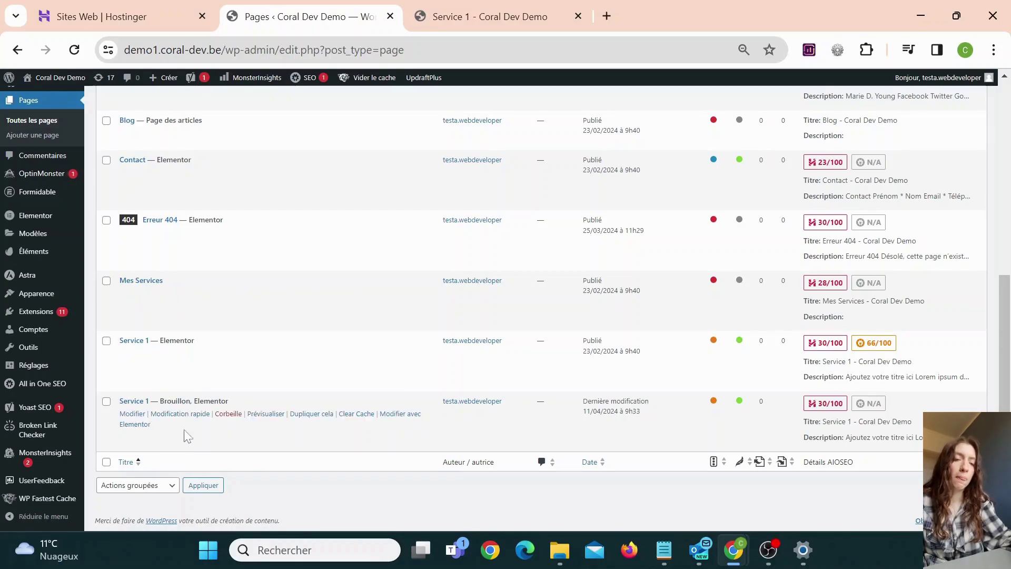
{"action": "left_click", "coordinate": [132, 414]}
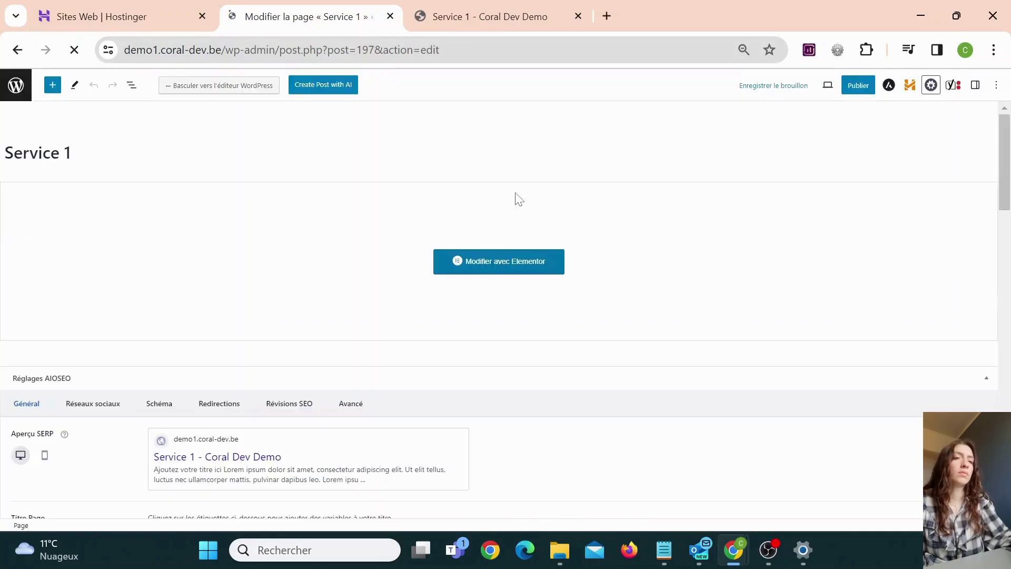
{"action": "left_click", "coordinate": [71, 153]}
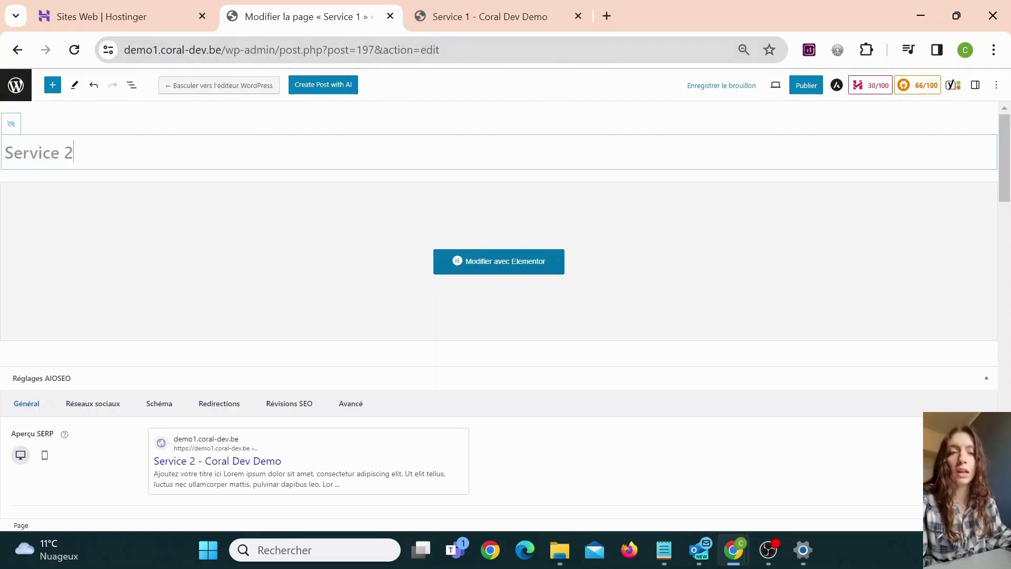
{"action": "left_click", "coordinate": [805, 85]}
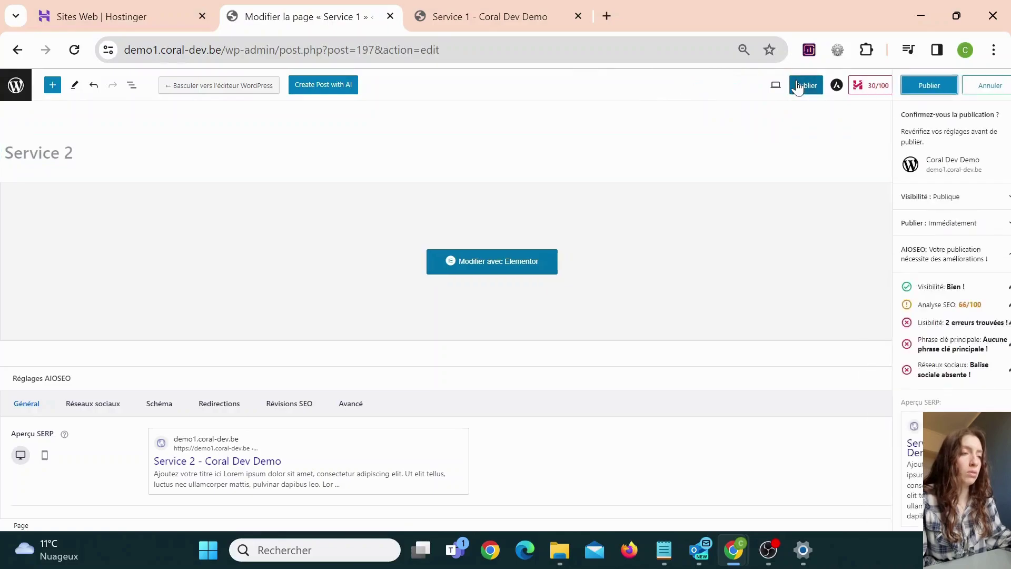
{"action": "left_click", "coordinate": [899, 87]}
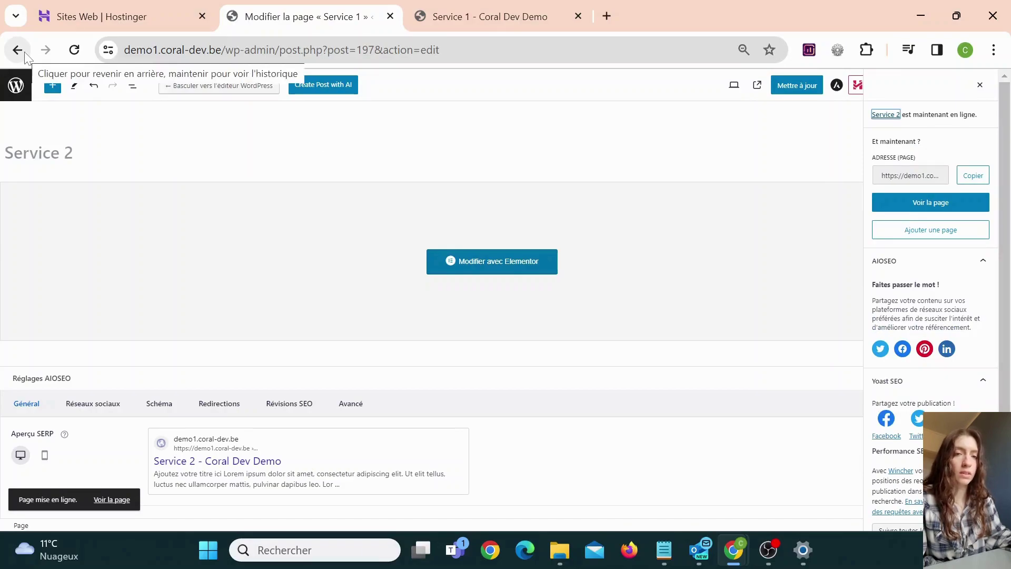
{"action": "left_click", "coordinate": [18, 50]}
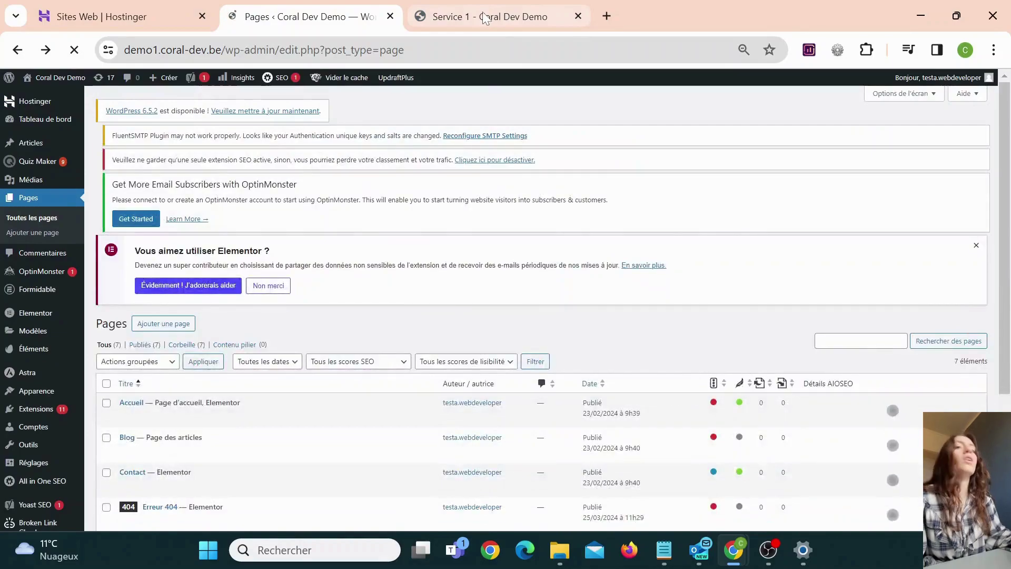
Reload the live site and compare the Service 2 page with the Service 1 page.
{"action": "left_click", "coordinate": [483, 18]}
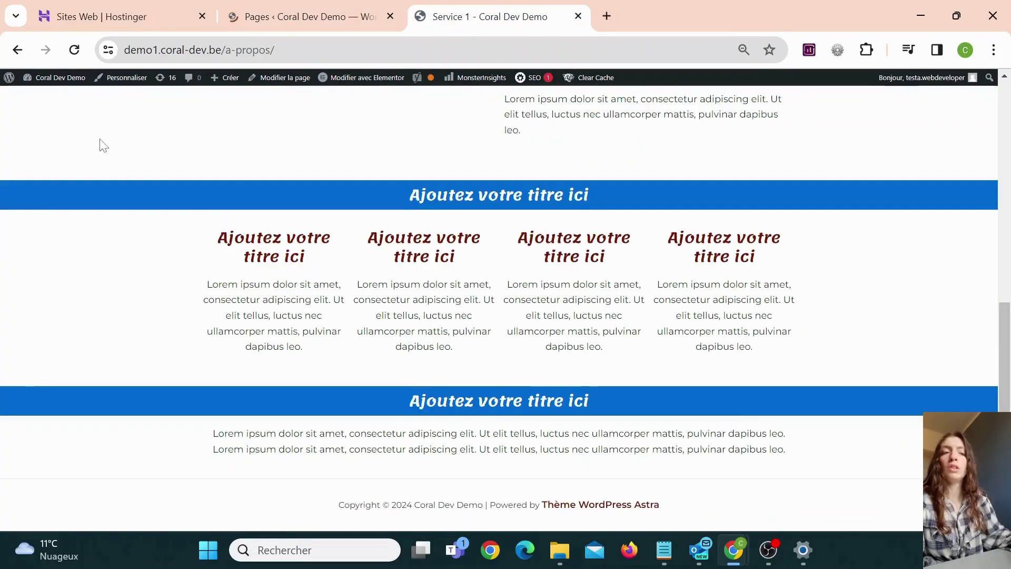
{"action": "scroll", "coordinate": [105, 144], "scroll_direction": "up", "scroll_amount": 15}
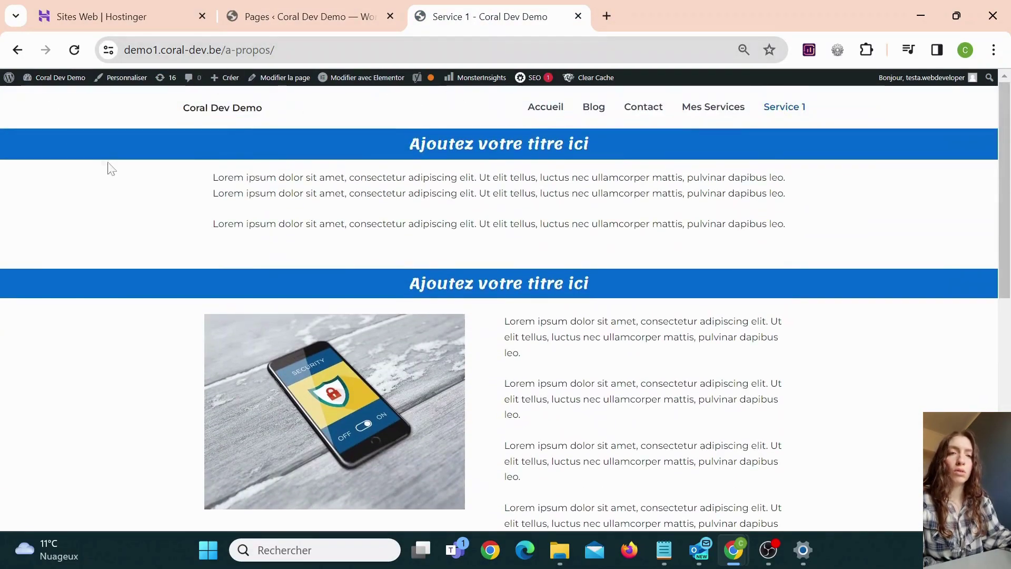
{"action": "left_click", "coordinate": [79, 58]}
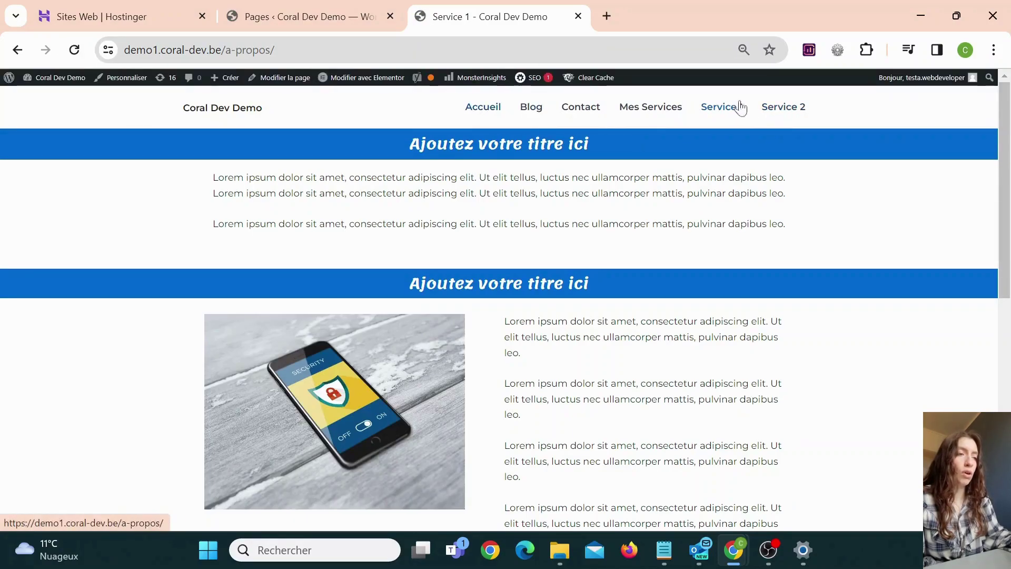
{"action": "left_click", "coordinate": [783, 112]}
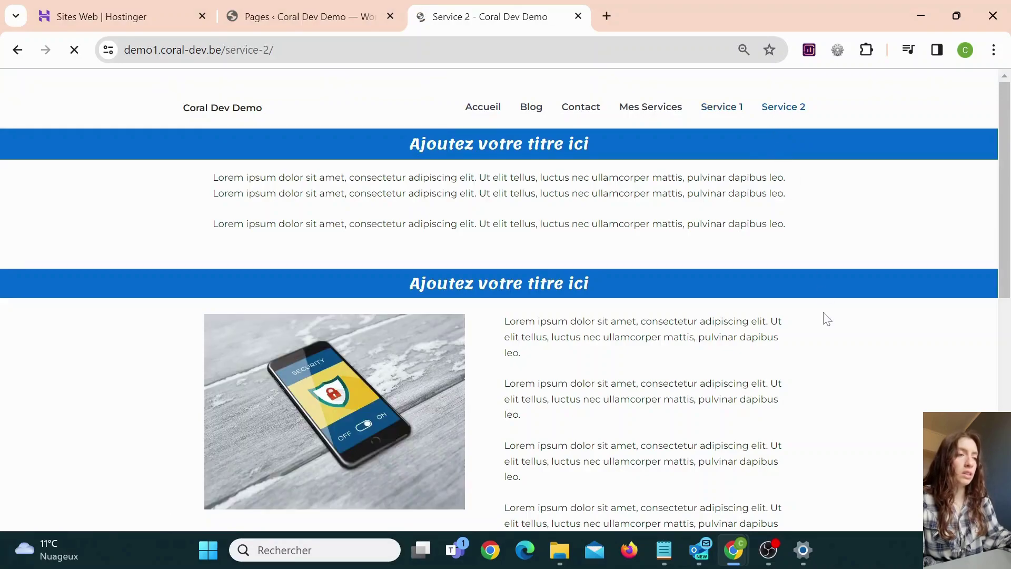
{"action": "scroll", "coordinate": [821, 305], "scroll_direction": "down", "scroll_amount": 5}
{"action": "scroll", "coordinate": [815, 287], "scroll_direction": "up", "scroll_amount": 5}
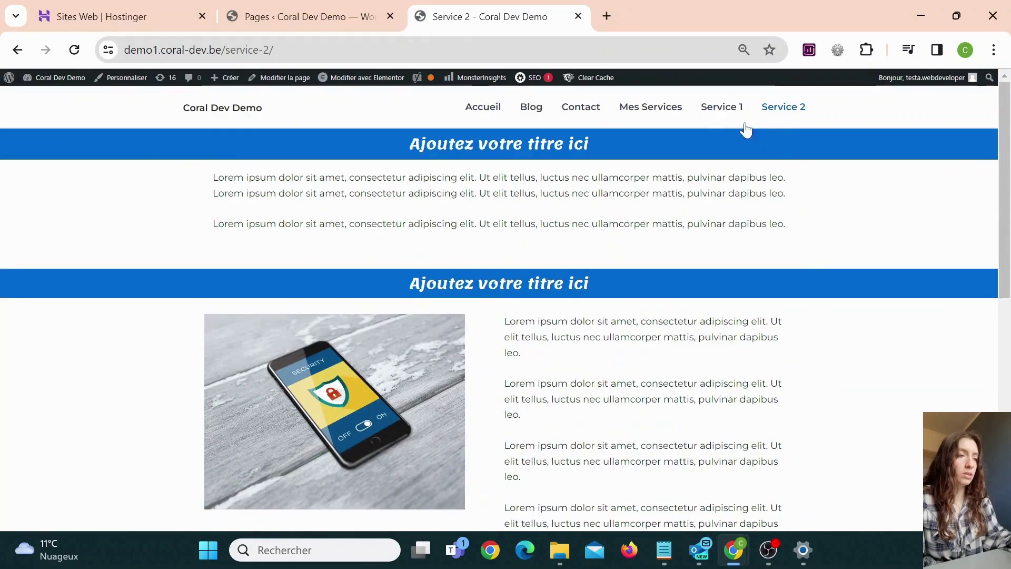
{"action": "left_click", "coordinate": [722, 110]}
{"action": "scroll", "coordinate": [758, 200], "scroll_direction": "down", "scroll_amount": 10}
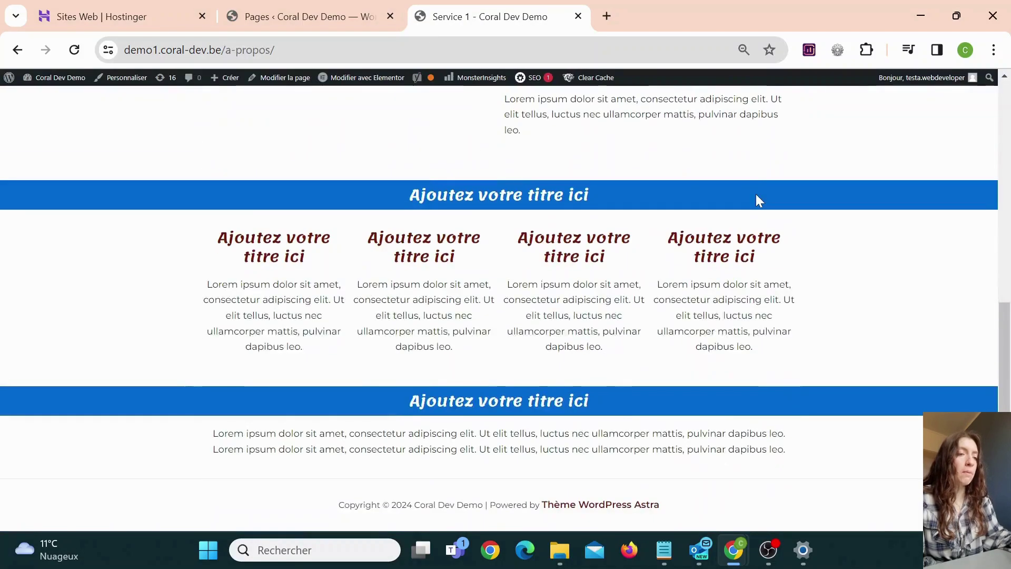
Open the Service 2 page for editing with Elementor in a new browser tab from the site's pages list.
{"action": "scroll", "coordinate": [758, 200], "scroll_direction": "up", "scroll_amount": 10}
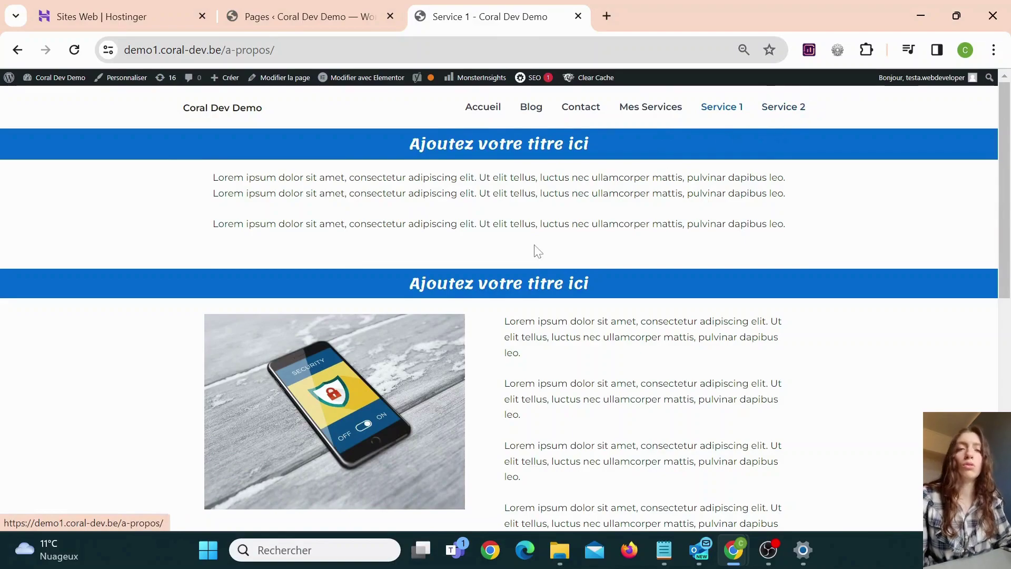
{"action": "left_click", "coordinate": [275, 7]}
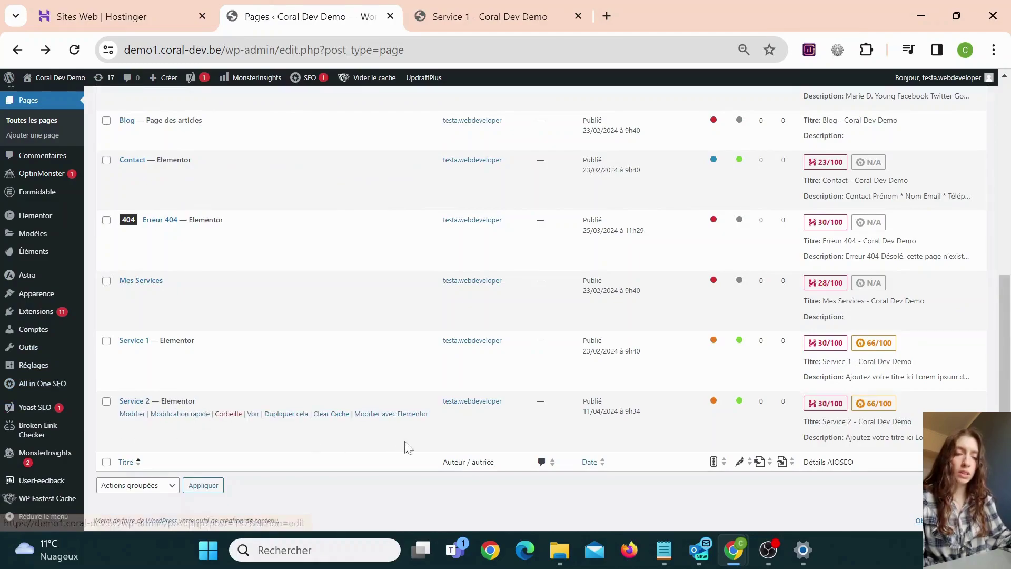
{"action": "right_click", "coordinate": [392, 414]}
{"action": "left_click", "coordinate": [442, 204]}
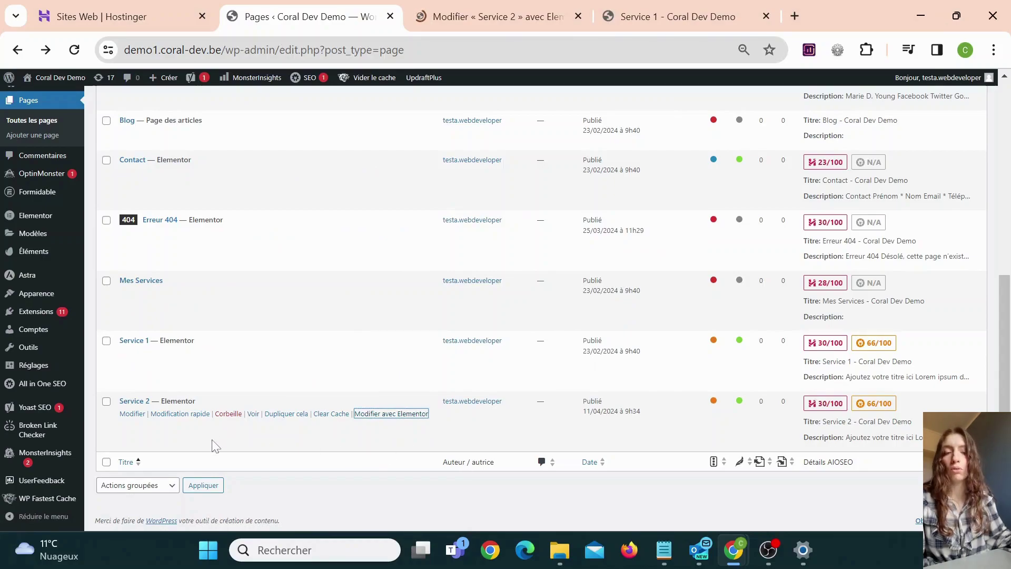
{"action": "left_click", "coordinate": [457, 6]}
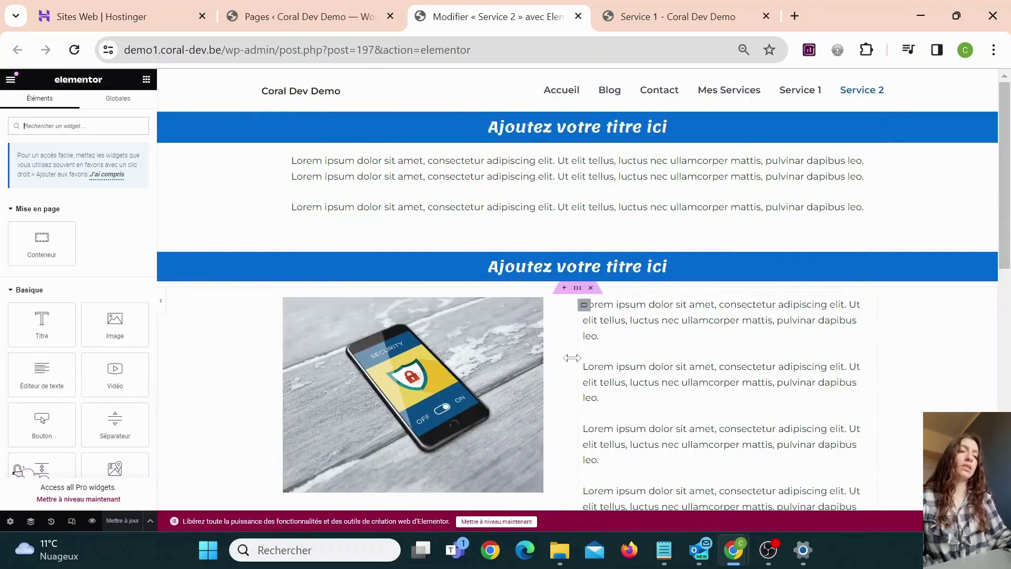
Delete the second of the four title-and-text columns below the image section of the Service 2 page.
{"action": "scroll", "coordinate": [566, 350], "scroll_direction": "down", "scroll_amount": 10}
{"action": "scroll", "coordinate": [568, 358], "scroll_direction": "up", "scroll_amount": 5}
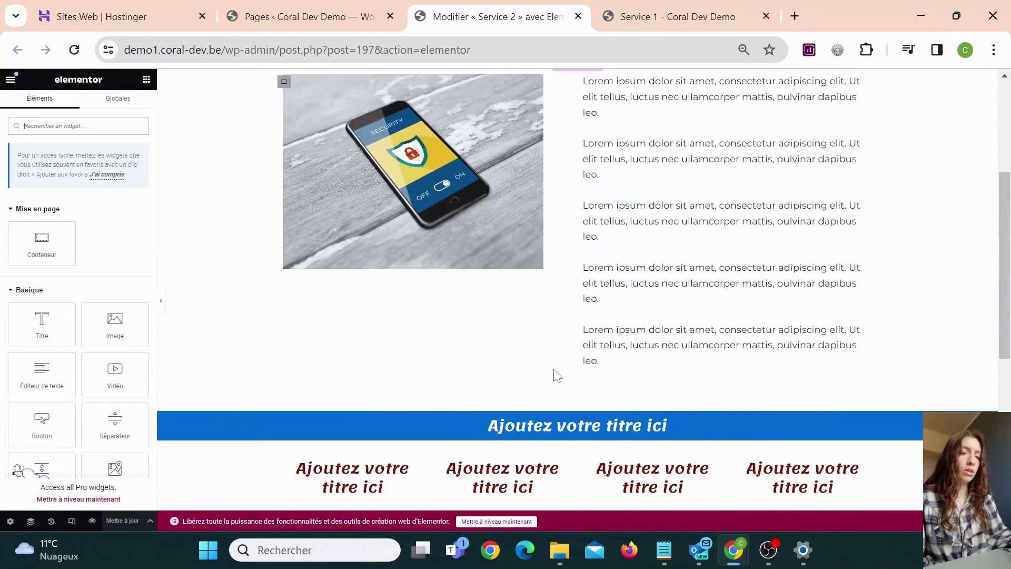
{"action": "scroll", "coordinate": [557, 368], "scroll_direction": "down", "scroll_amount": 1}
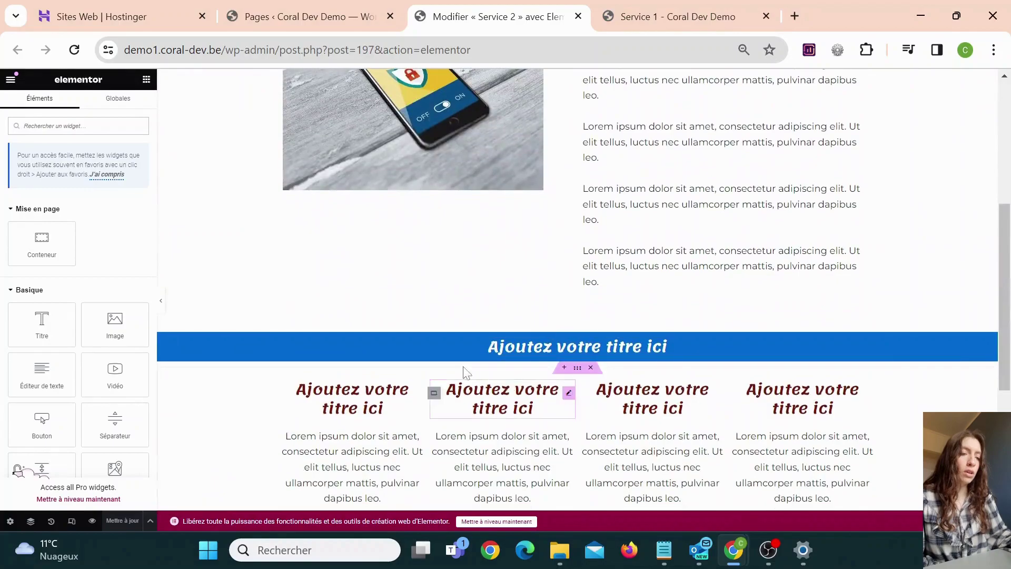
{"action": "right_click", "coordinate": [435, 395]}
{"action": "left_click", "coordinate": [458, 518]}
{"action": "scroll", "coordinate": [471, 473], "scroll_direction": "down", "scroll_amount": 5}
Change the H1 heading at the start of the Service 2 page to "Mon super service" and update the page.
{"action": "scroll", "coordinate": [418, 181], "scroll_direction": "up", "scroll_amount": 6}
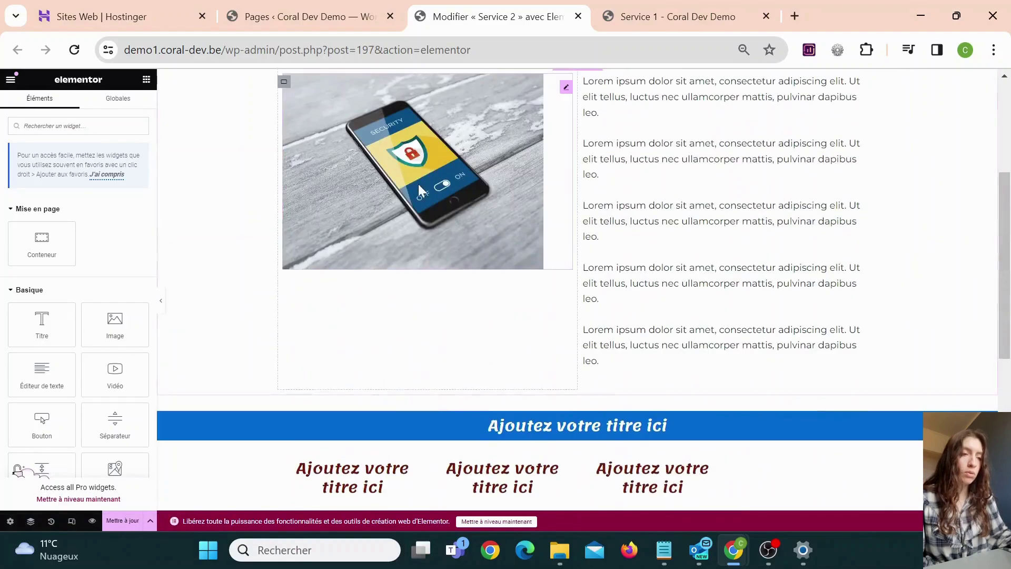
{"action": "scroll", "coordinate": [418, 181], "scroll_direction": "up", "scroll_amount": 4}
{"action": "left_click", "coordinate": [474, 138]}
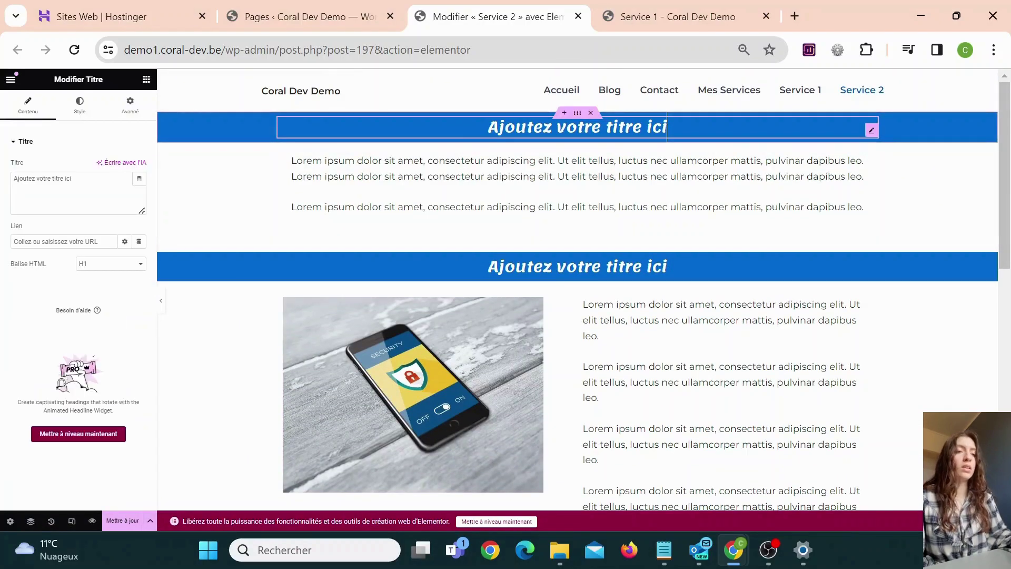
{"action": "left_click_drag", "start_coordinate": [73, 179], "coordinate": [6, 175]}
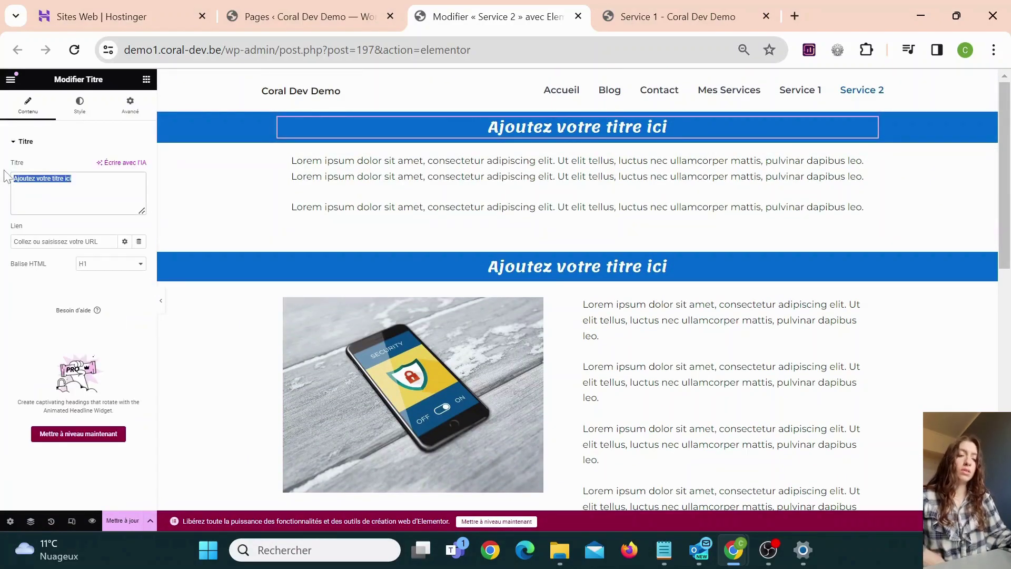
{"action": "type", "text": "Mon super"}
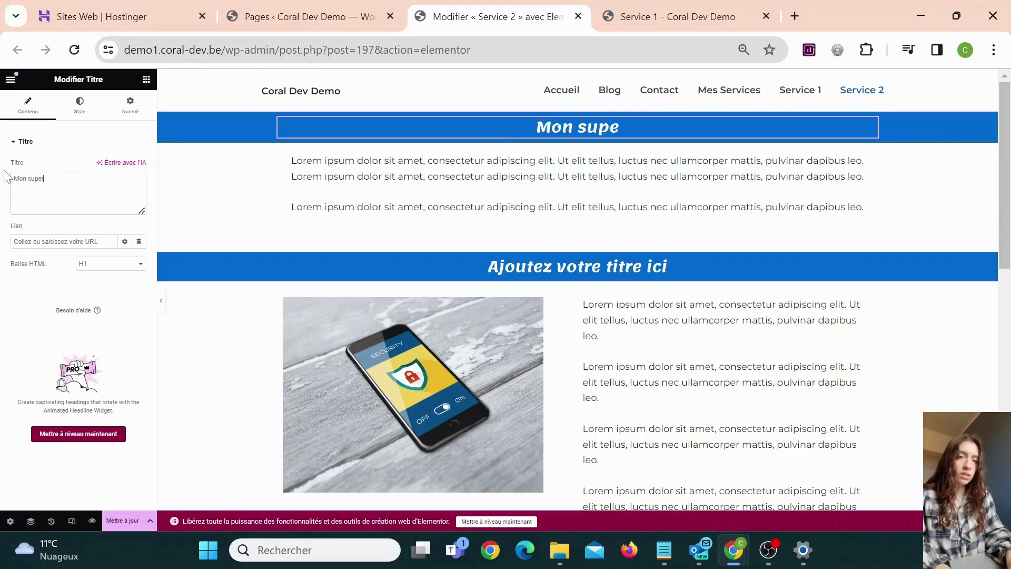
{"action": "type", "text": " service"}
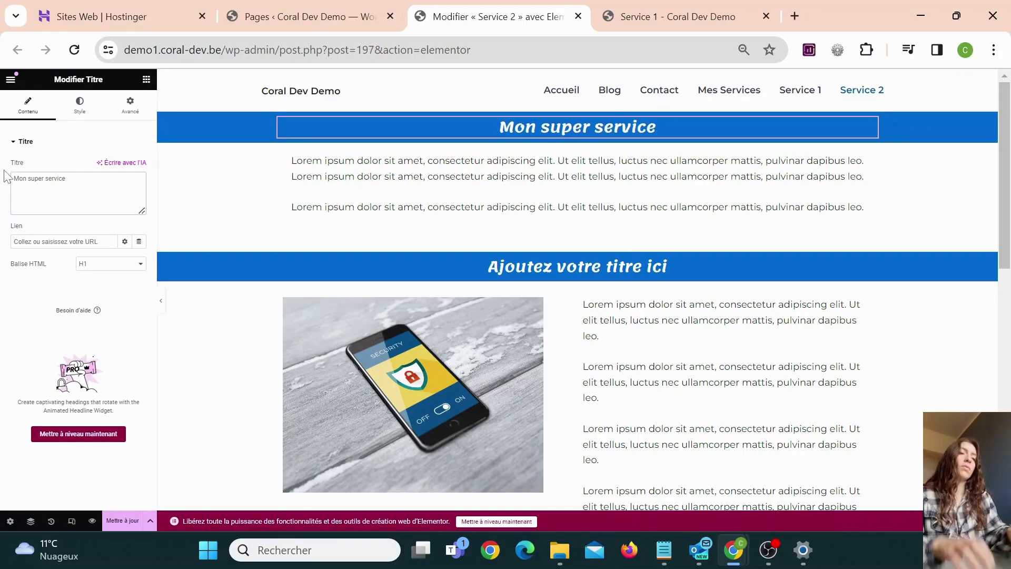
{"action": "left_click", "coordinate": [122, 520]}
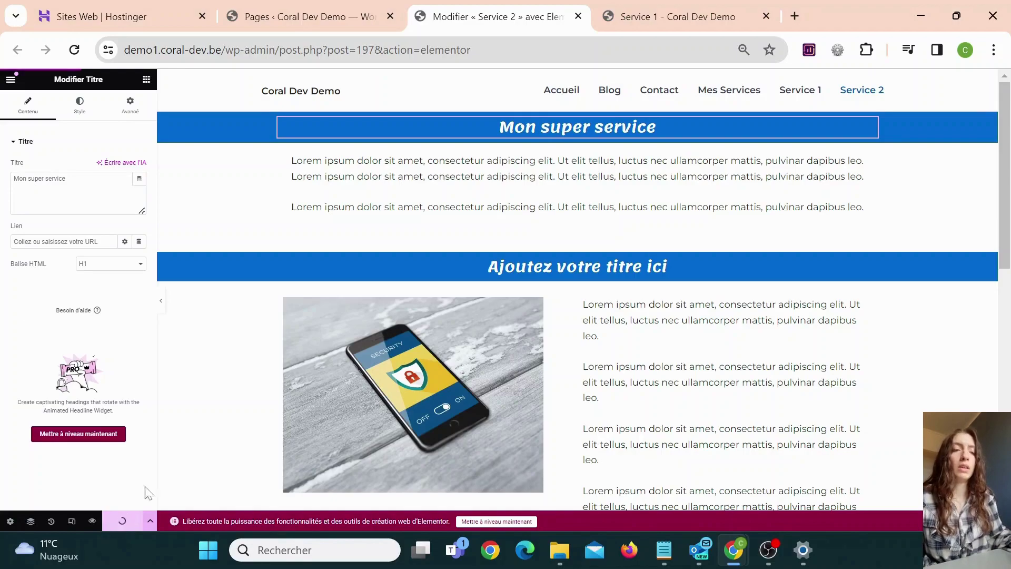
Reload the live site and compare the Service 1 page with the edited Service 2 page, checking the main heading and the column row.
{"action": "left_click", "coordinate": [648, 9]}
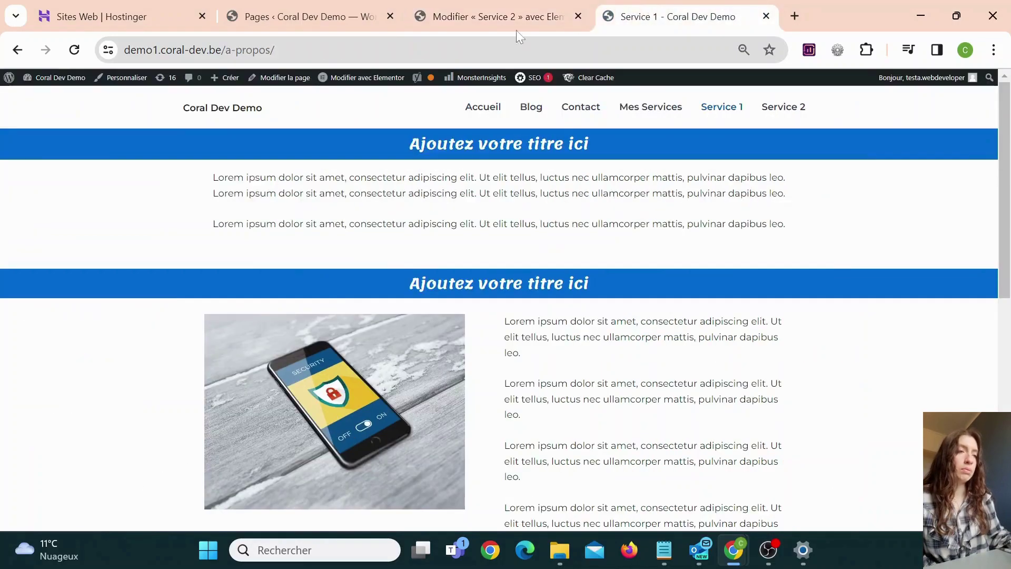
{"action": "left_click", "coordinate": [75, 50]}
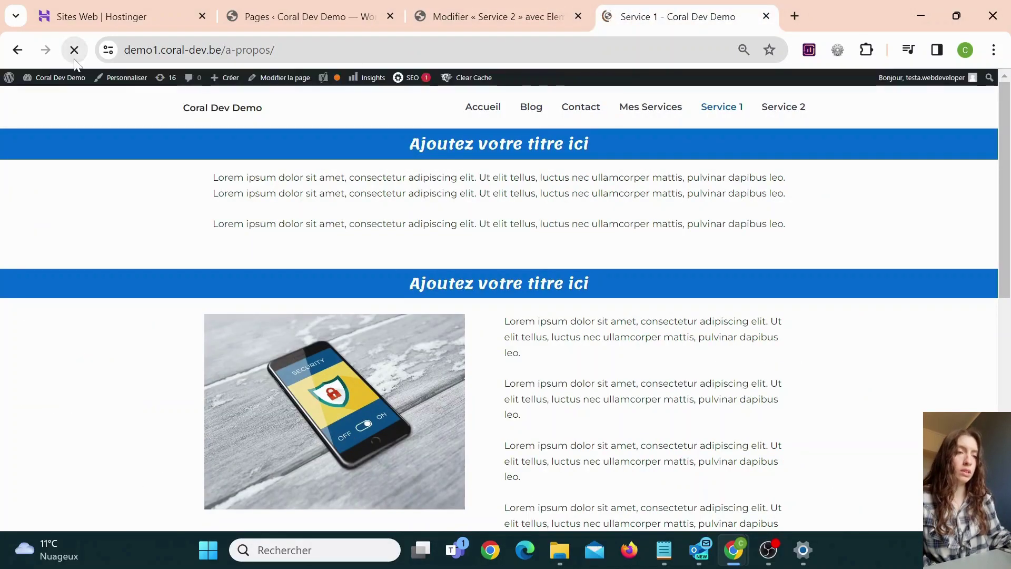
{"action": "scroll", "coordinate": [677, 345], "scroll_direction": "down", "scroll_amount": 9}
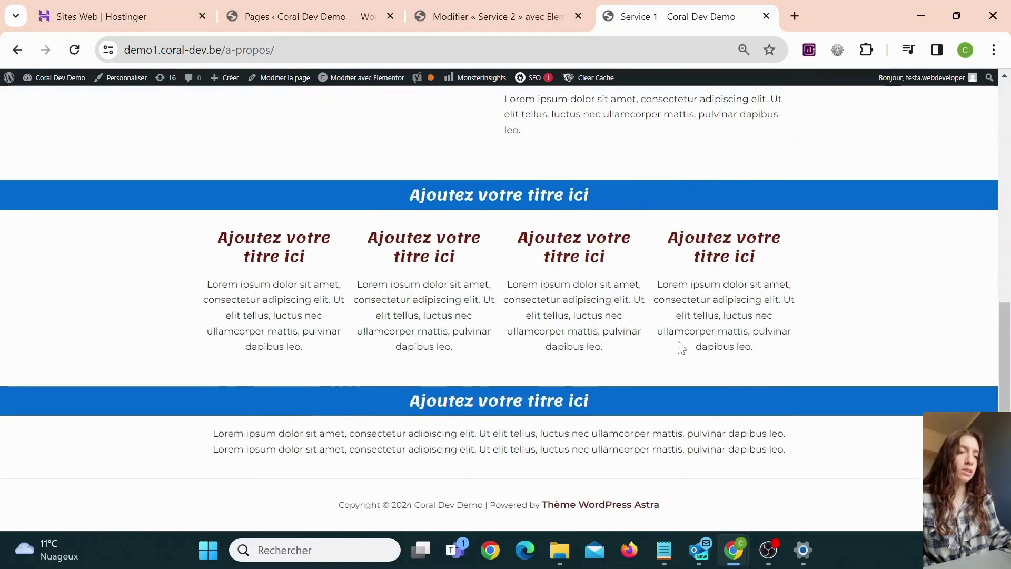
{"action": "scroll", "coordinate": [677, 345], "scroll_direction": "up", "scroll_amount": 9}
{"action": "left_click", "coordinate": [779, 110]}
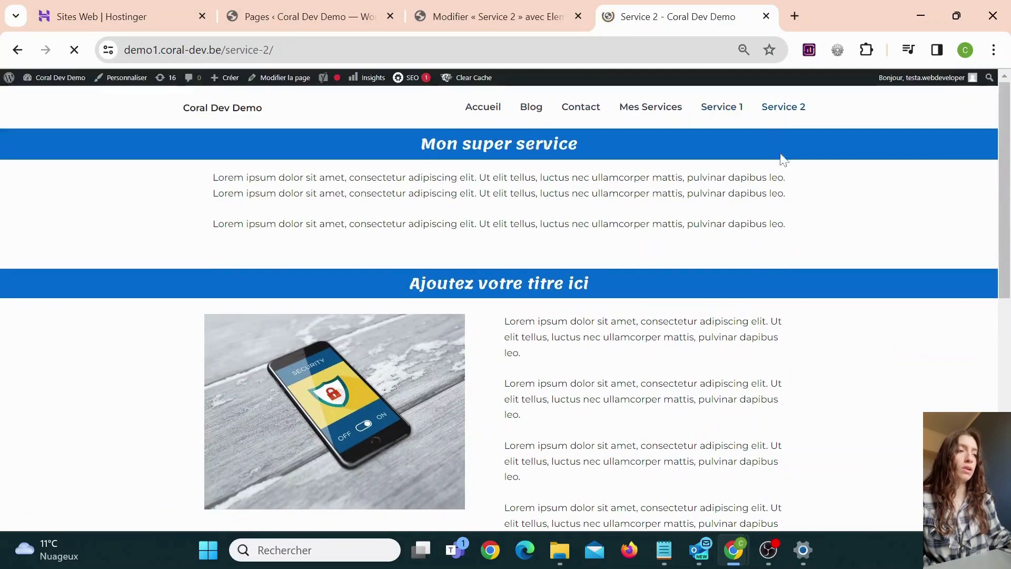
{"action": "scroll", "coordinate": [777, 144], "scroll_direction": "down", "scroll_amount": 5}
{"action": "scroll", "coordinate": [785, 194], "scroll_direction": "down", "scroll_amount": 4}
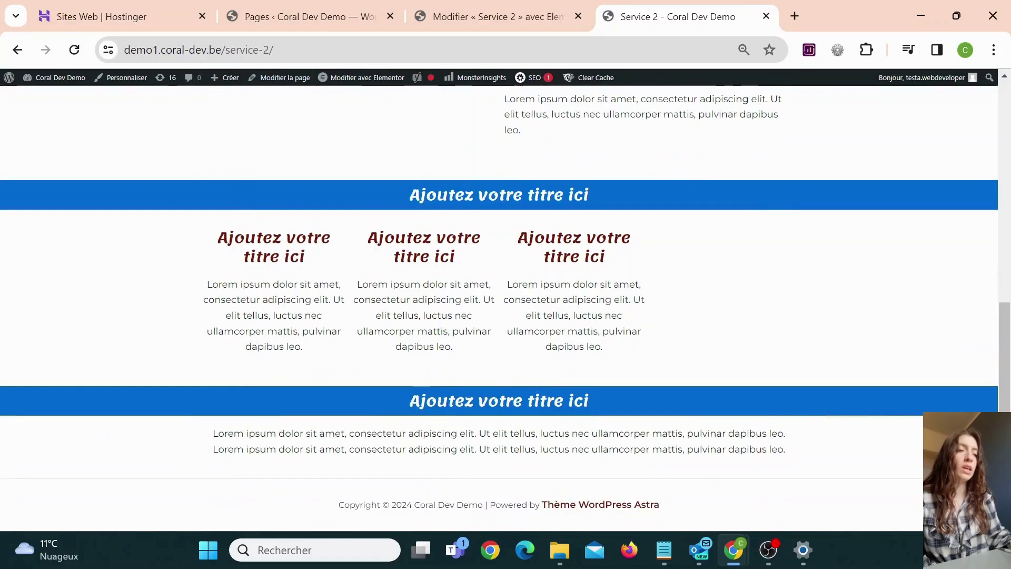
{"action": "scroll", "coordinate": [403, 238], "scroll_direction": "up", "scroll_amount": 10}
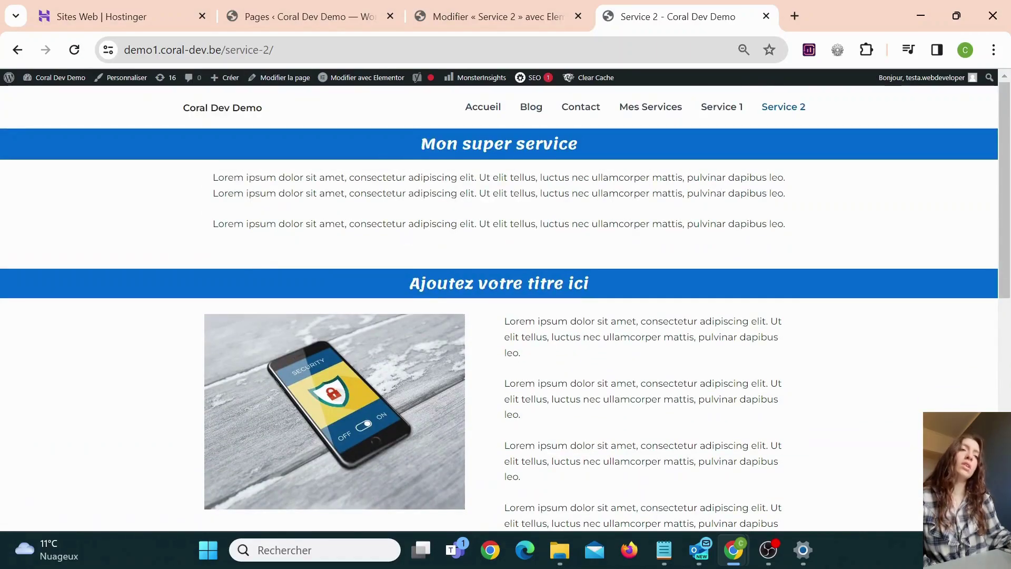